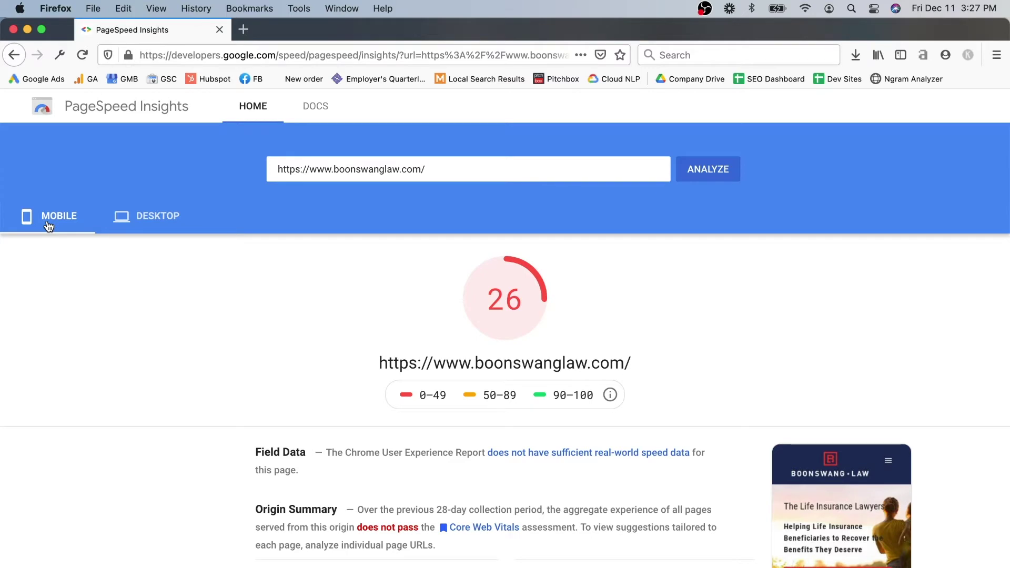
# Step: Compare the desktop score of 85 with the mobile score of 26, ending on mobile results
pyautogui.click(154, 218)
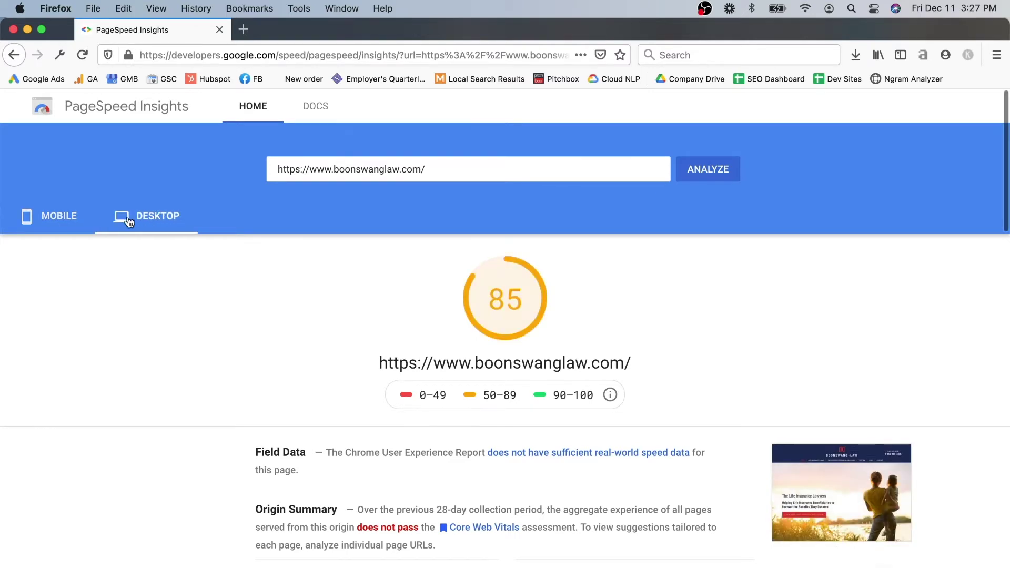
pyautogui.click(34, 224)
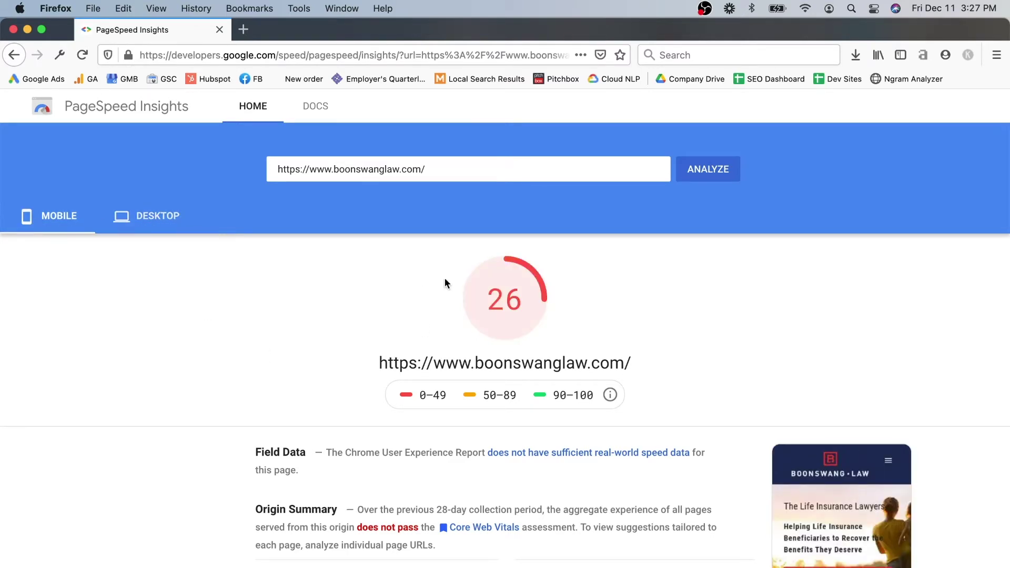
pyautogui.scroll(-5, 550, 332)
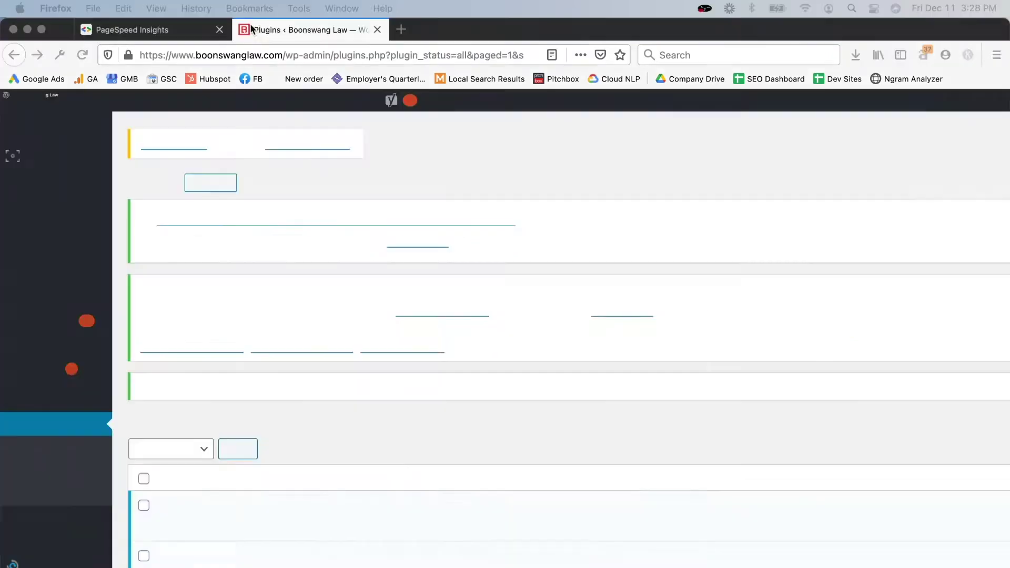
# Step: Open NitroPack's settings from the Plugins list and connect the site to NitroPack
pyautogui.scroll(-10, 415, 330)
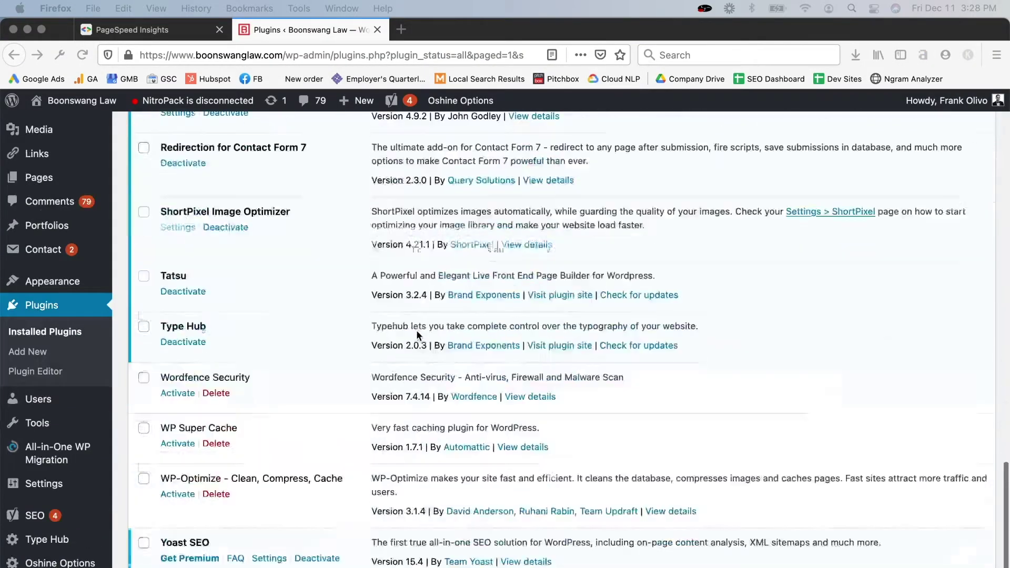
pyautogui.scroll(5, 247, 273)
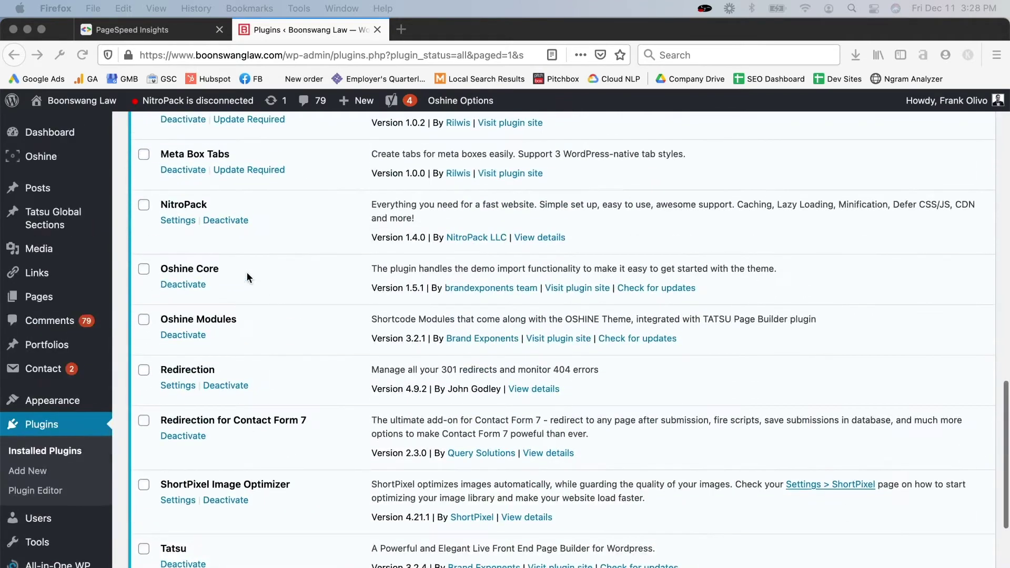
pyautogui.click(177, 220)
pyautogui.click(177, 221)
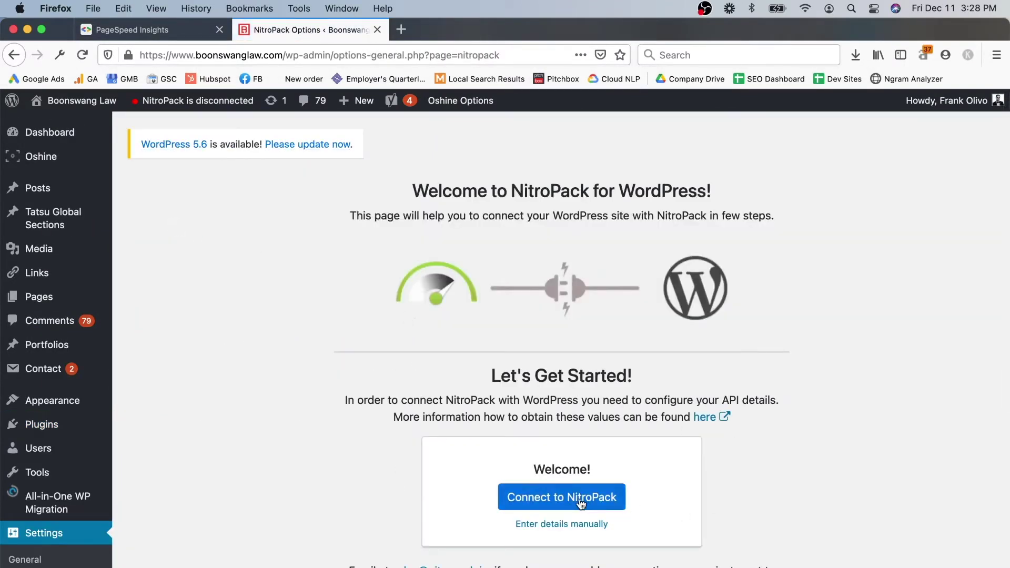
pyautogui.click(585, 502)
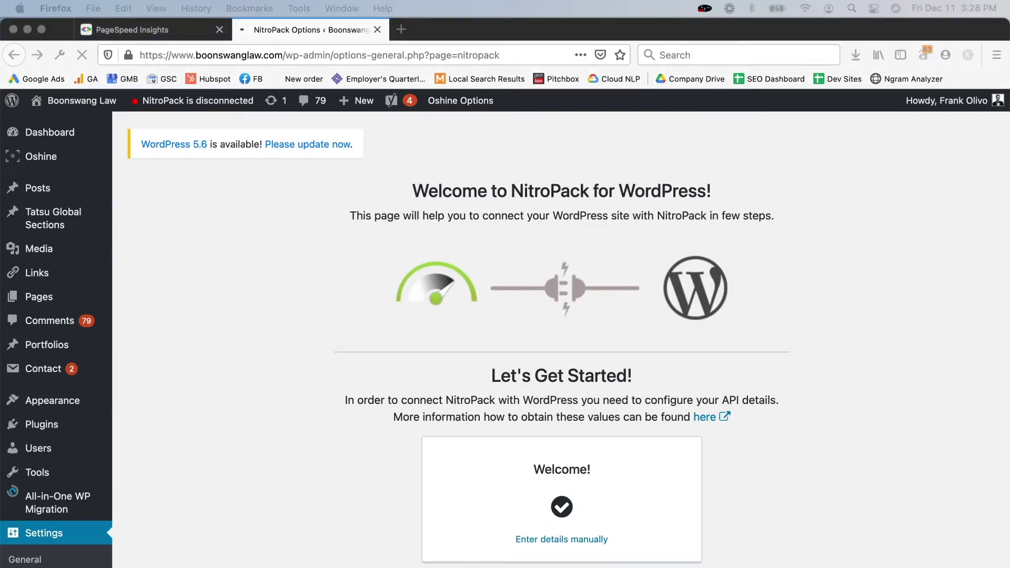
# Step: Run NitroPack in Ludicrous optimization mode with cache warmup enabled
pyautogui.scroll(-15, 932, 258)
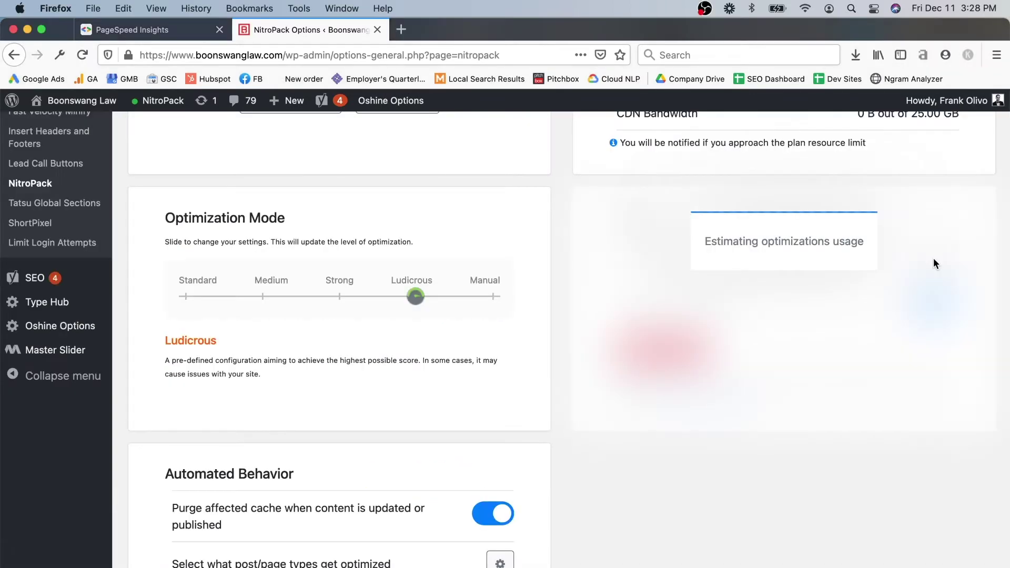
pyautogui.scroll(-1, 932, 258)
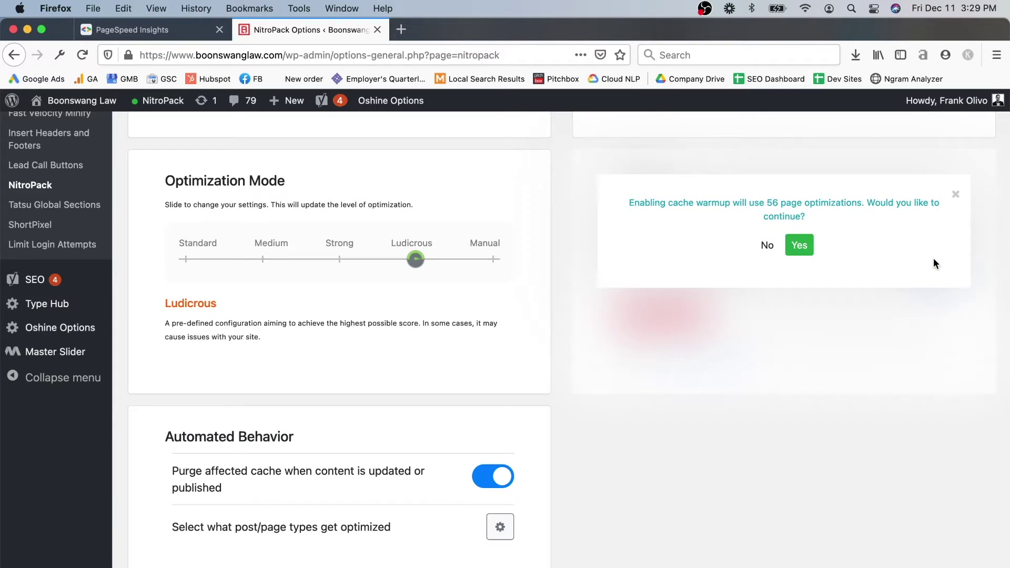
pyautogui.click(799, 252)
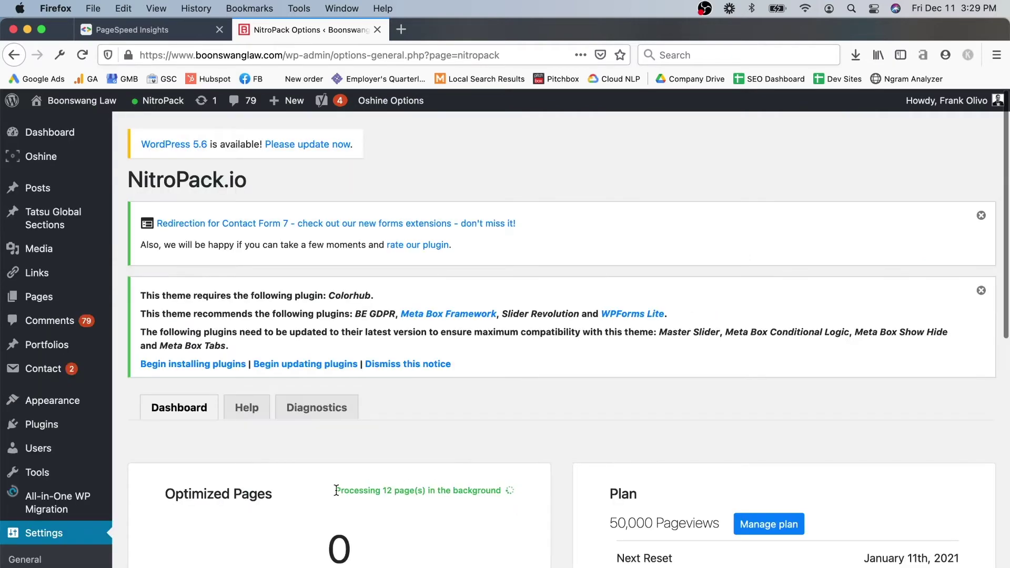
pyautogui.scroll(-2, 428, 386)
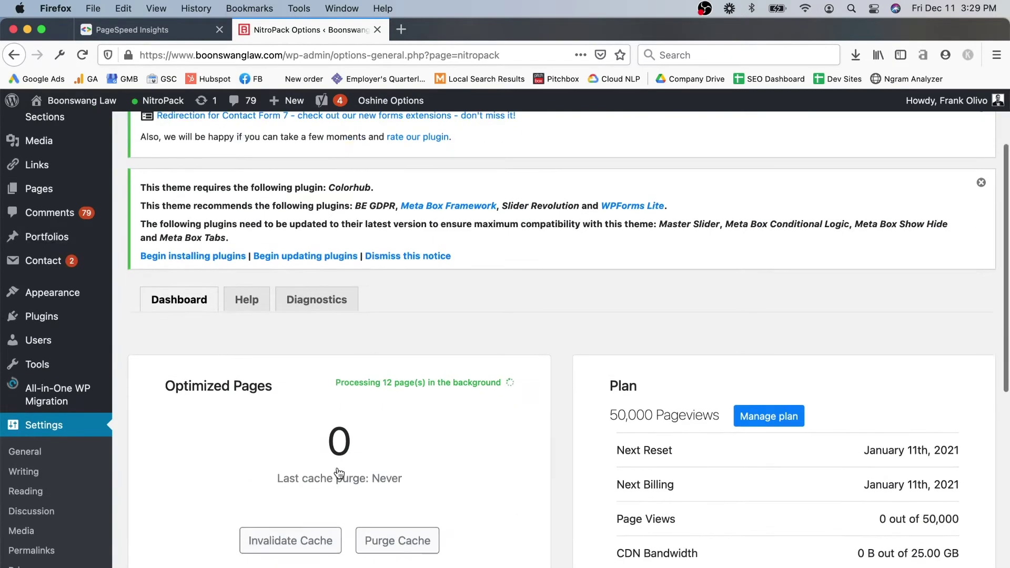
pyautogui.moveTo(335, 383); pyautogui.dragTo(509, 386)
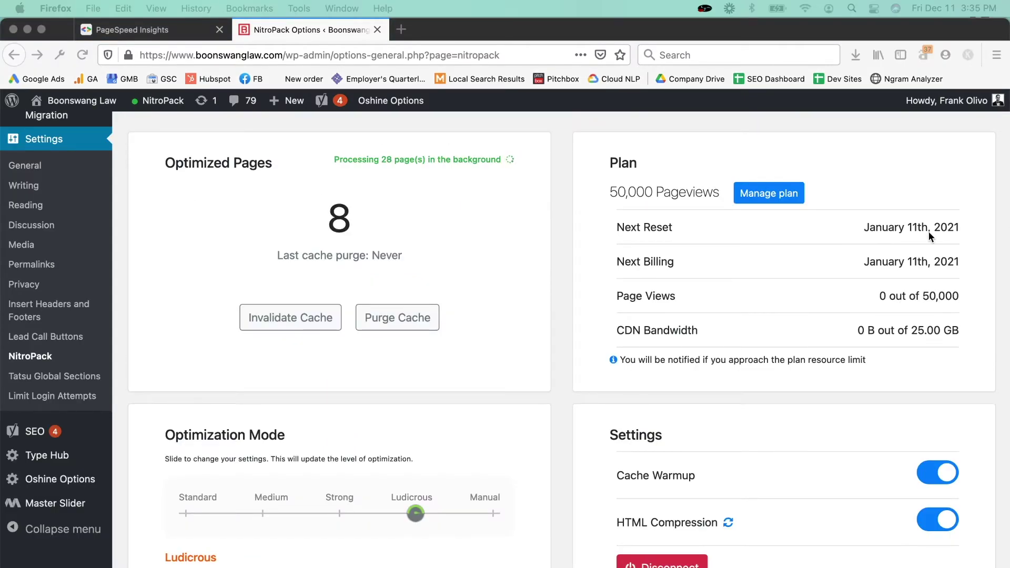
pyautogui.click(144, 30)
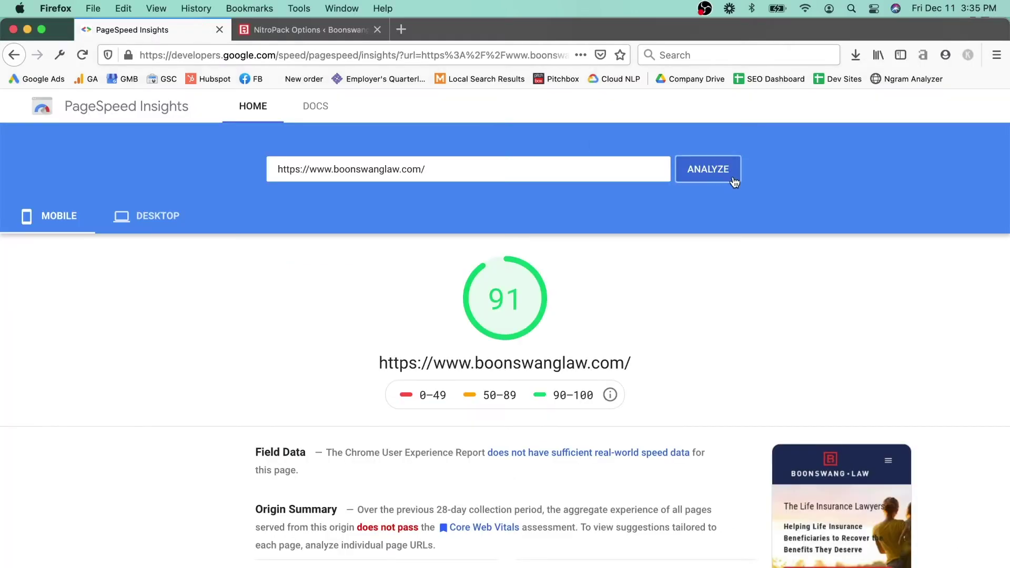
# Step: Re-analyze the site and compare the new scores: 100 on desktop, 91 on mobile
pyautogui.click(712, 169)
pyautogui.click(132, 223)
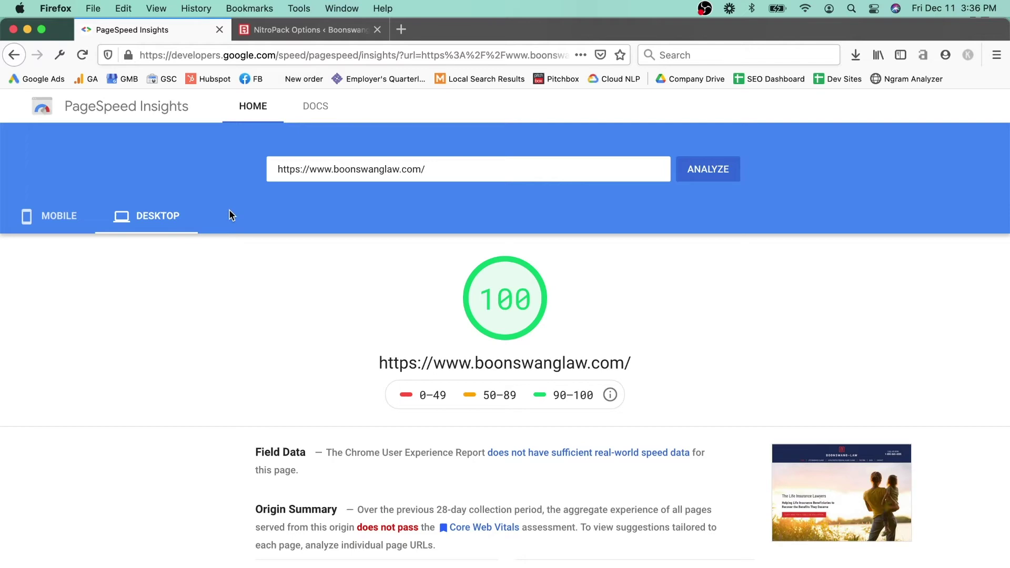
pyautogui.click(50, 216)
# Step: Scroll to the mobile Origin Summary metrics and highlight them for emphasis
pyautogui.scroll(-5, 182, 355)
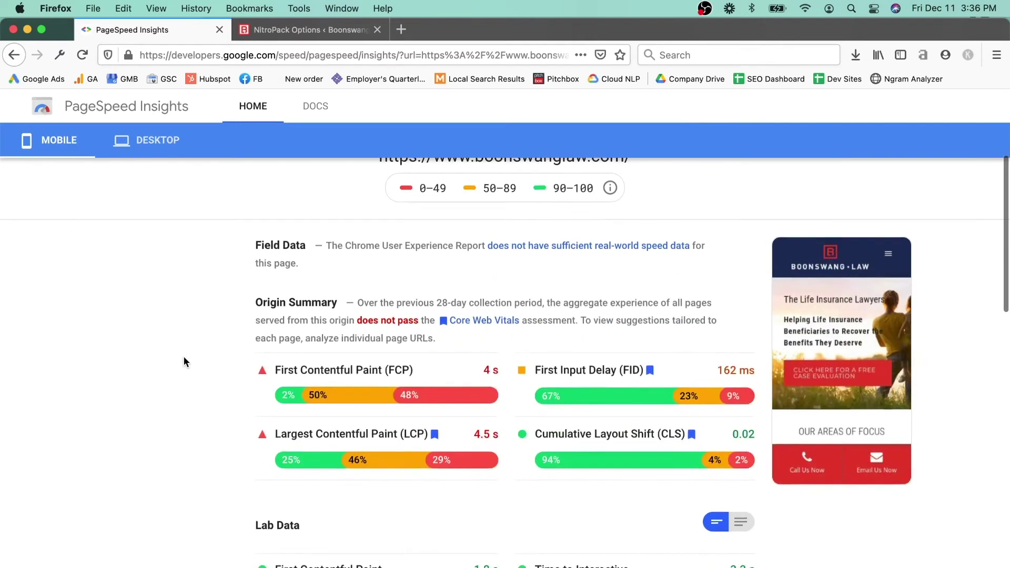
pyautogui.scroll(-3, 182, 356)
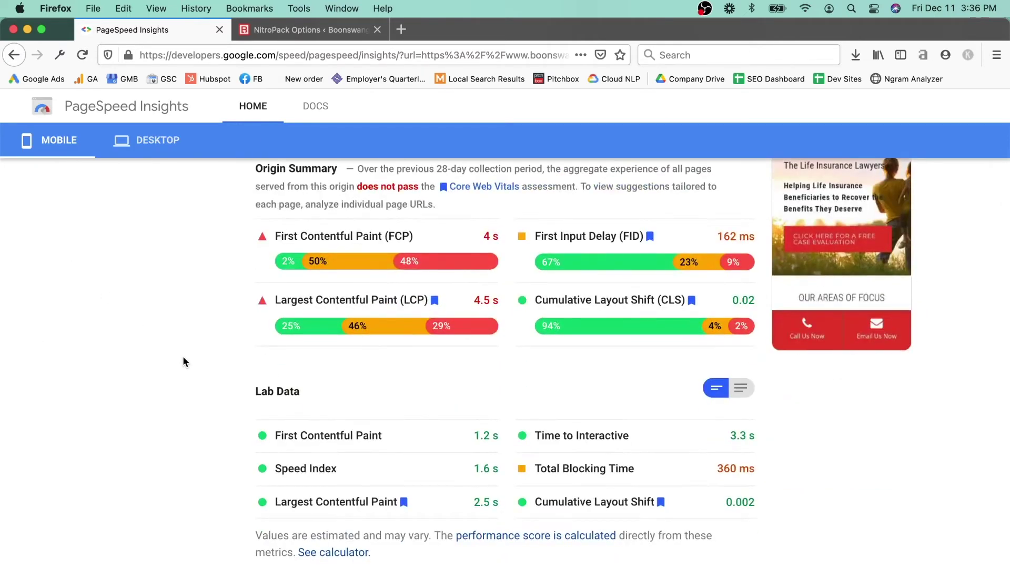
pyautogui.scroll(2, 181, 378)
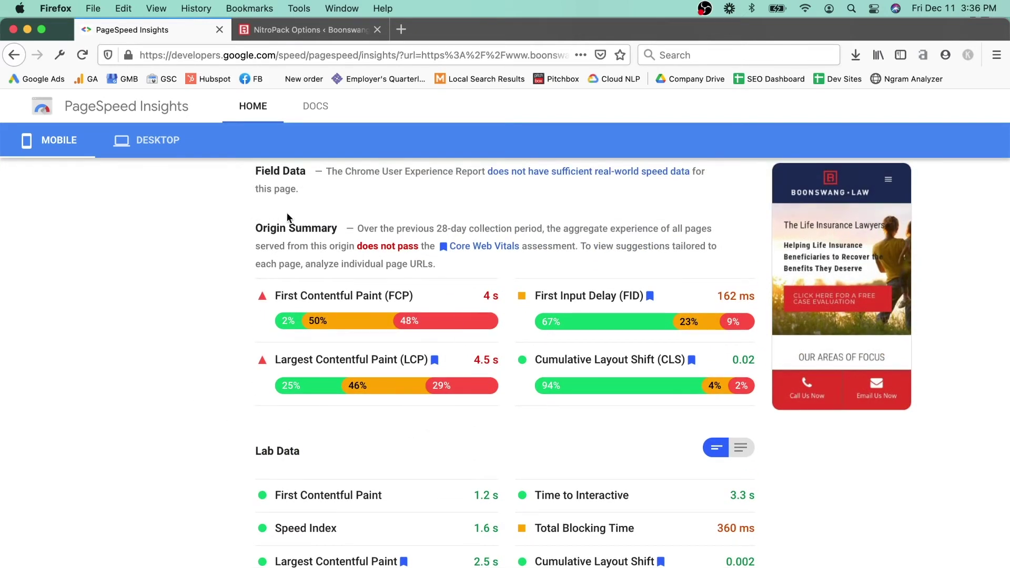
pyautogui.moveTo(261, 226); pyautogui.dragTo(492, 221)
pyautogui.click(492, 220)
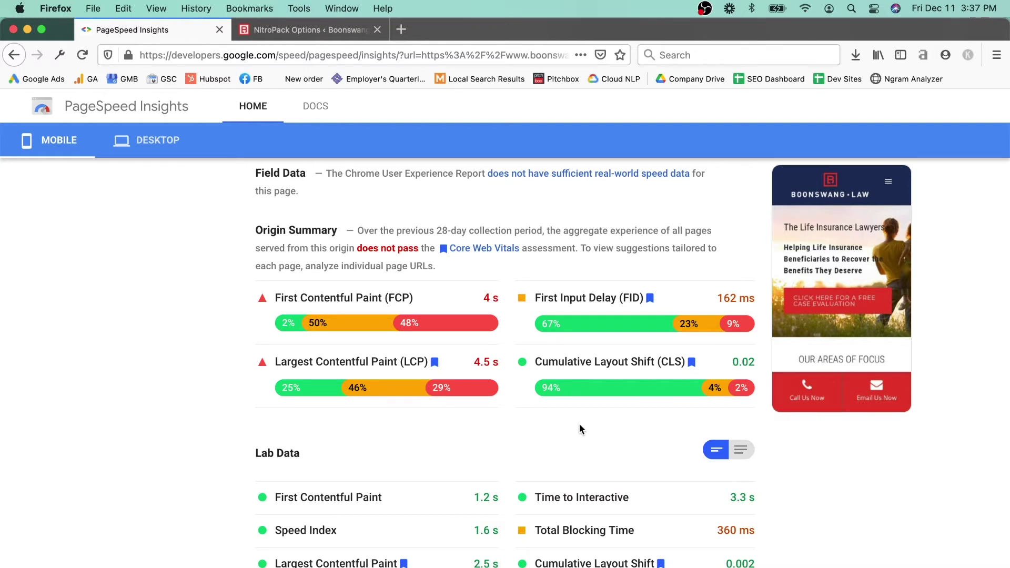
# Step: Highlight the Cumulative Layout Shift value of 0.002 in the Lab Data
pyautogui.scroll(-3, 579, 424)
pyautogui.moveTo(804, 506)
pyautogui.mouseDown()
pyautogui.moveTo(266, 424)
pyautogui.moveTo(702, 445)
pyautogui.moveTo(828, 504)
pyautogui.moveTo(828, 519)
pyautogui.moveTo(829, 494)
pyautogui.mouseUp()
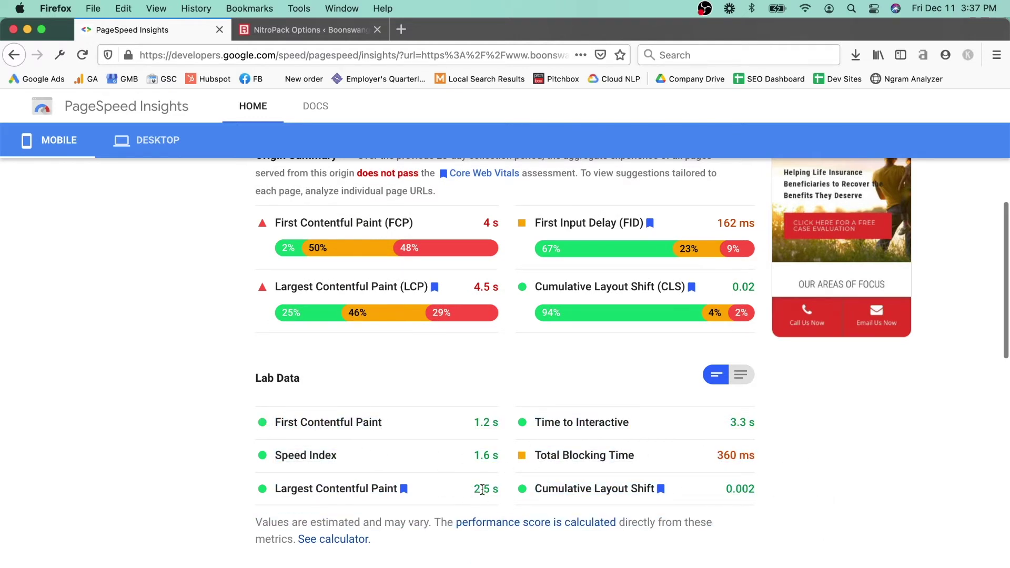
pyautogui.moveTo(804, 499); pyautogui.dragTo(265, 417)
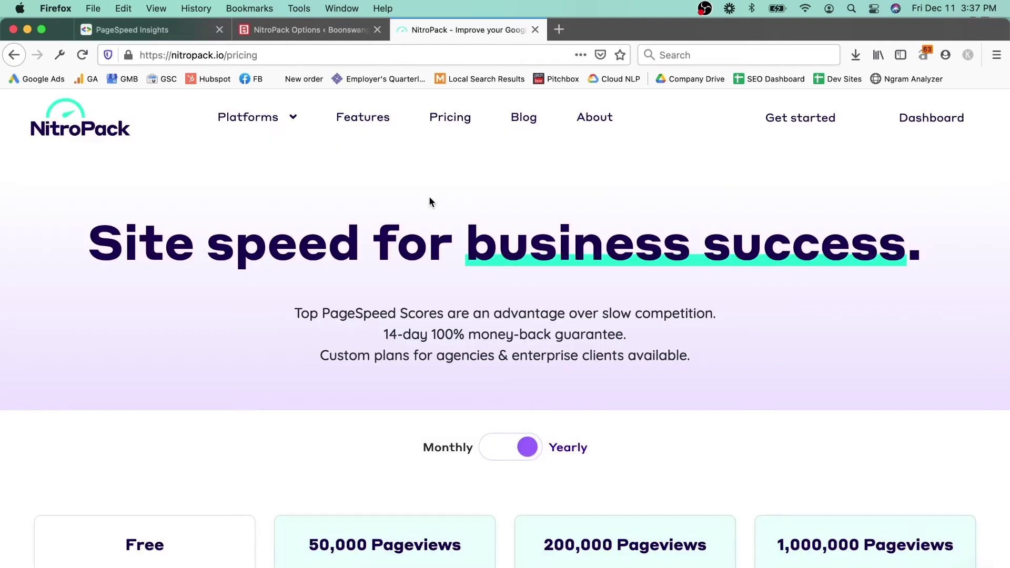
# Step: Browse the pricing plan feature lists and highlight 'Complete image optimization stack'
pyautogui.scroll(-3, 429, 197)
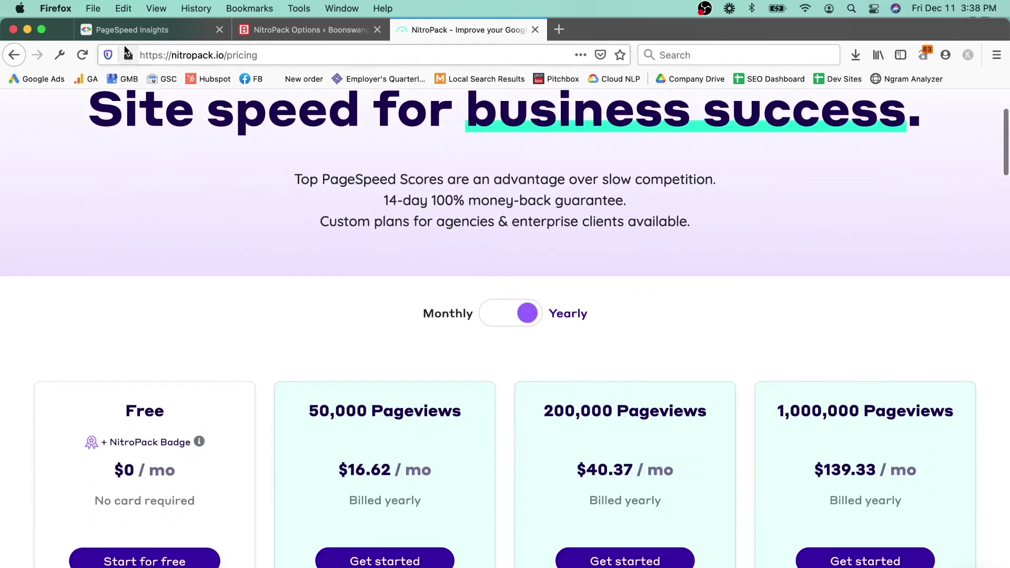
pyautogui.click(134, 29)
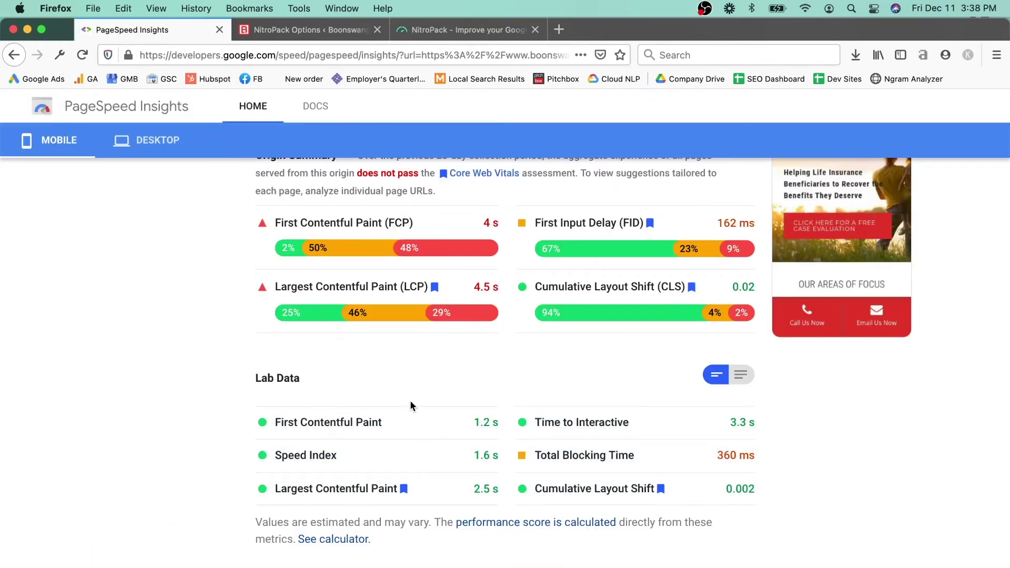
pyautogui.click(468, 28)
pyautogui.scroll(-3, 446, 188)
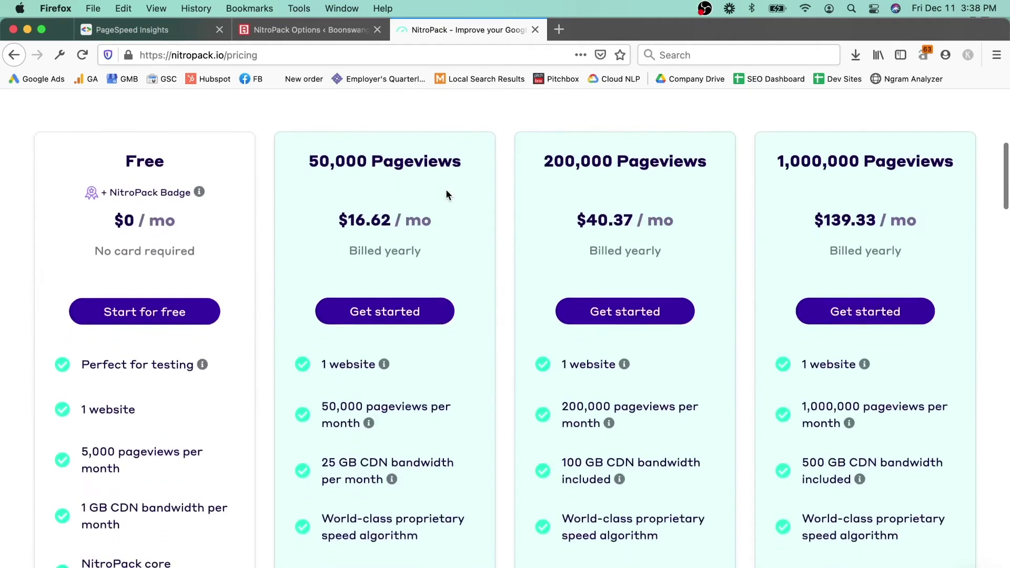
pyautogui.scroll(-3, 446, 194)
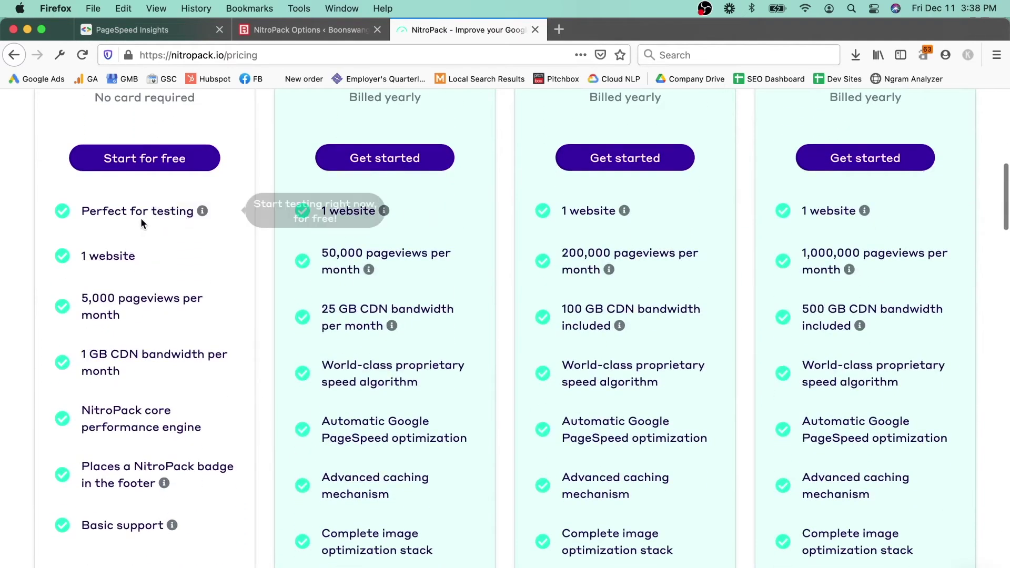
pyautogui.scroll(-3, 213, 438)
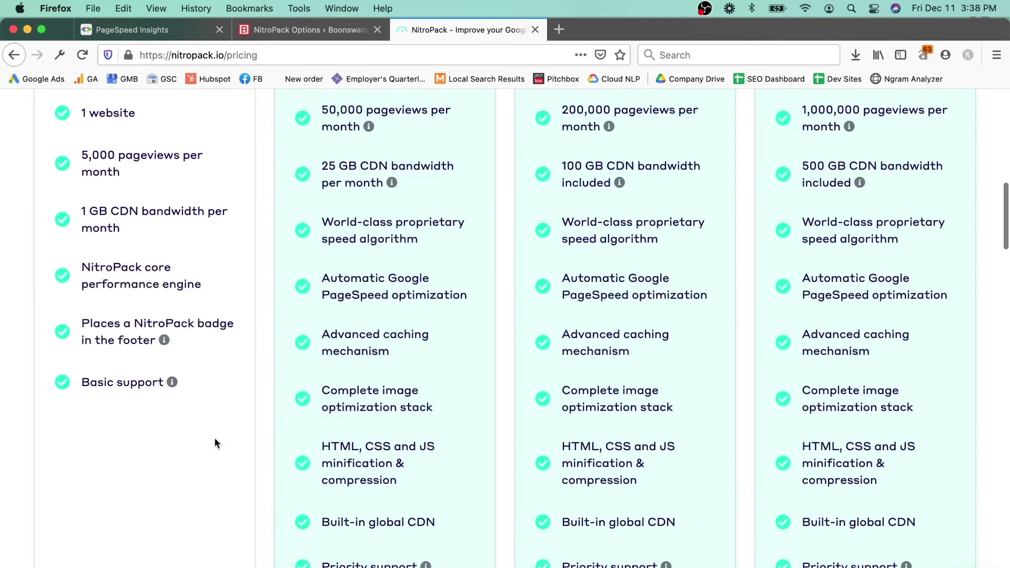
pyautogui.scroll(-1, 214, 437)
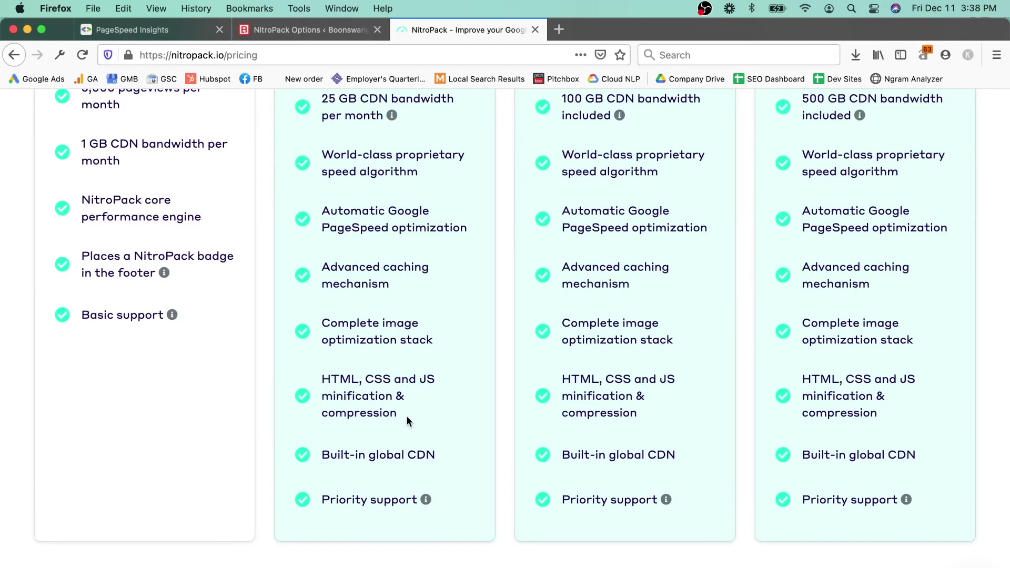
pyautogui.scroll(2, 407, 420)
pyautogui.scroll(-2, 408, 421)
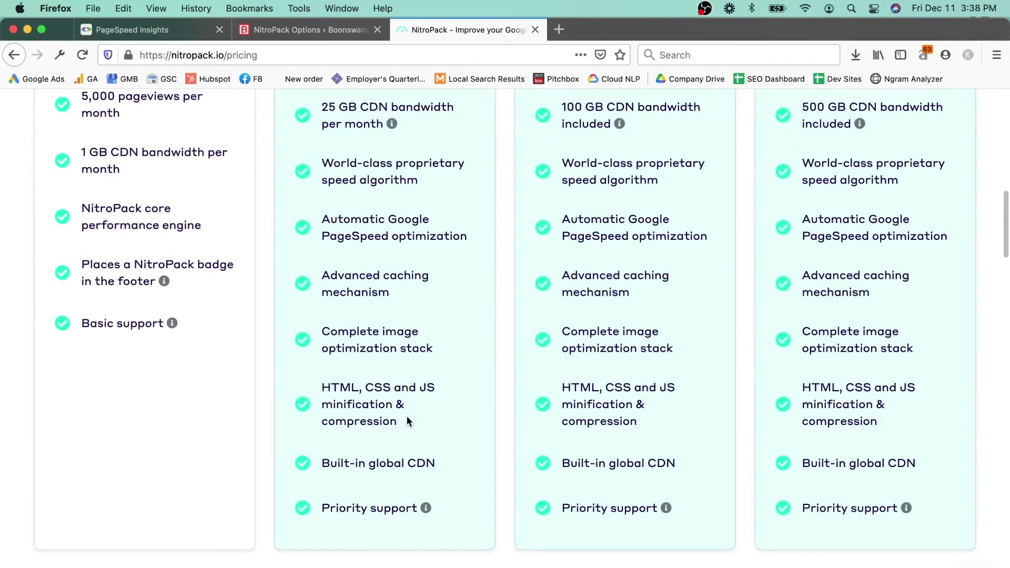
pyautogui.scroll(2, 407, 420)
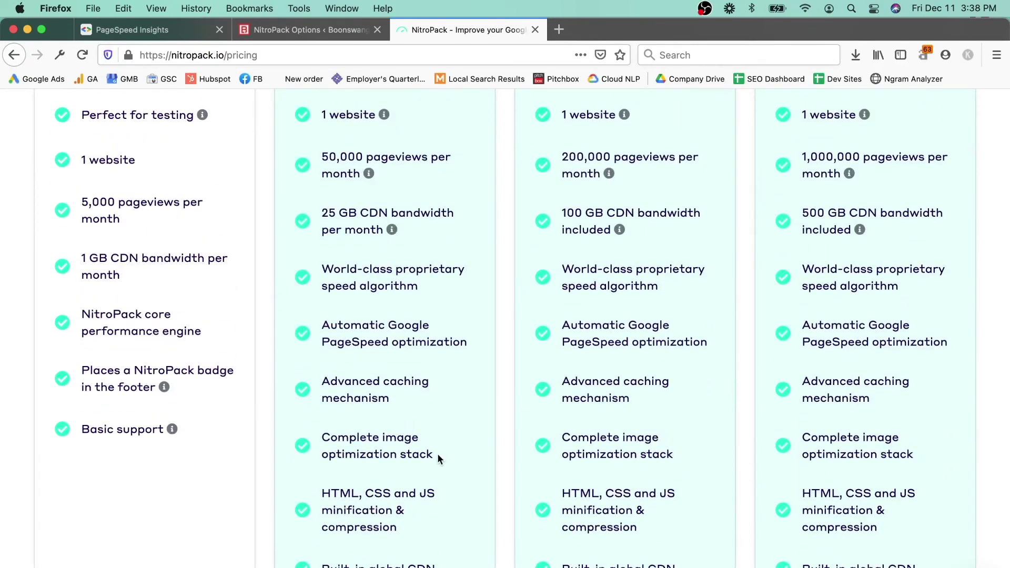
pyautogui.moveTo(446, 461); pyautogui.dragTo(306, 435)
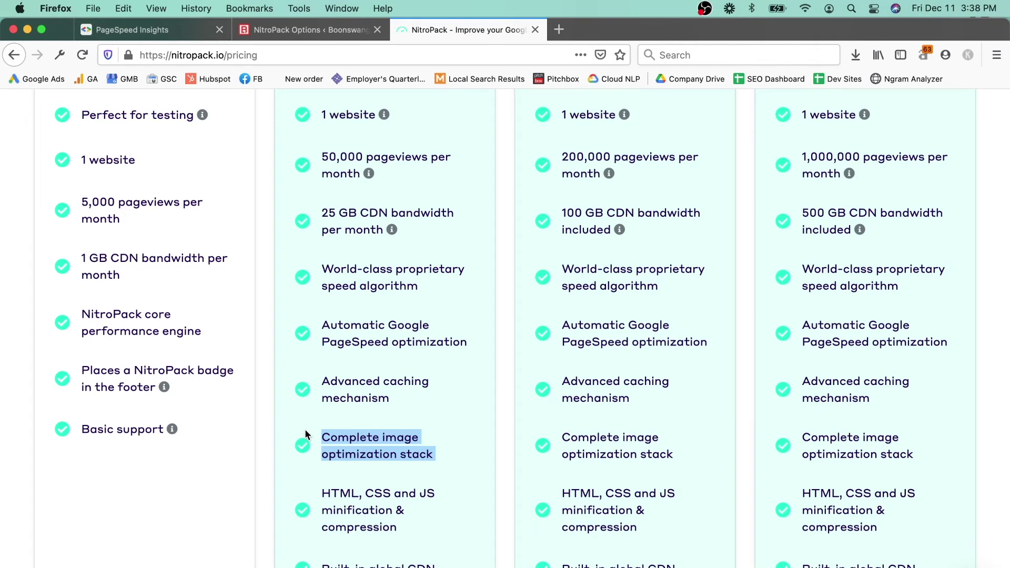
# Step: Switch plan prices to Monthly billing: $19.95, $48.45 and $167.20 per month
pyautogui.scroll(3, 305, 428)
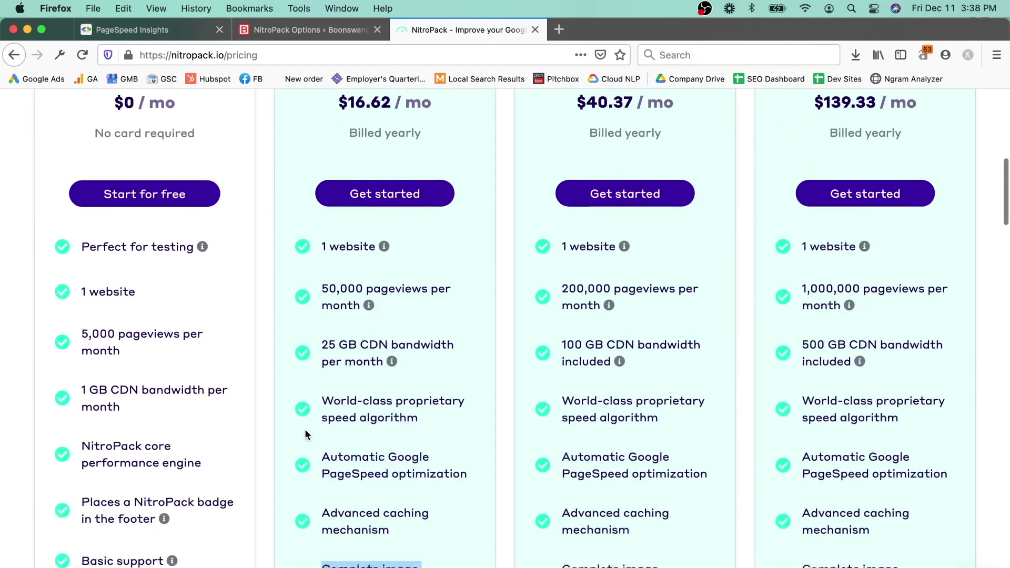
pyautogui.scroll(2, 367, 257)
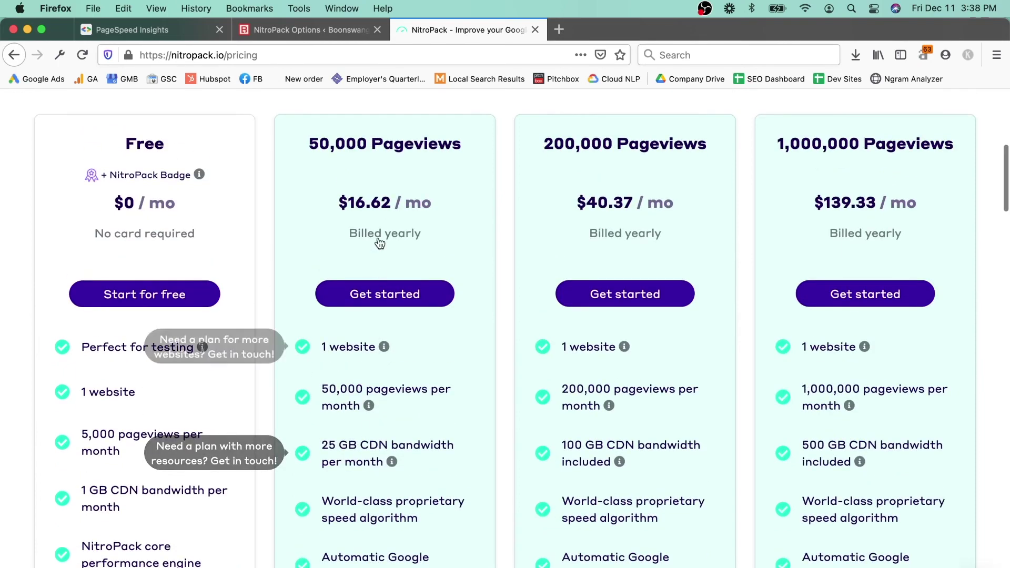
pyautogui.scroll(3, 432, 209)
pyautogui.click(526, 213)
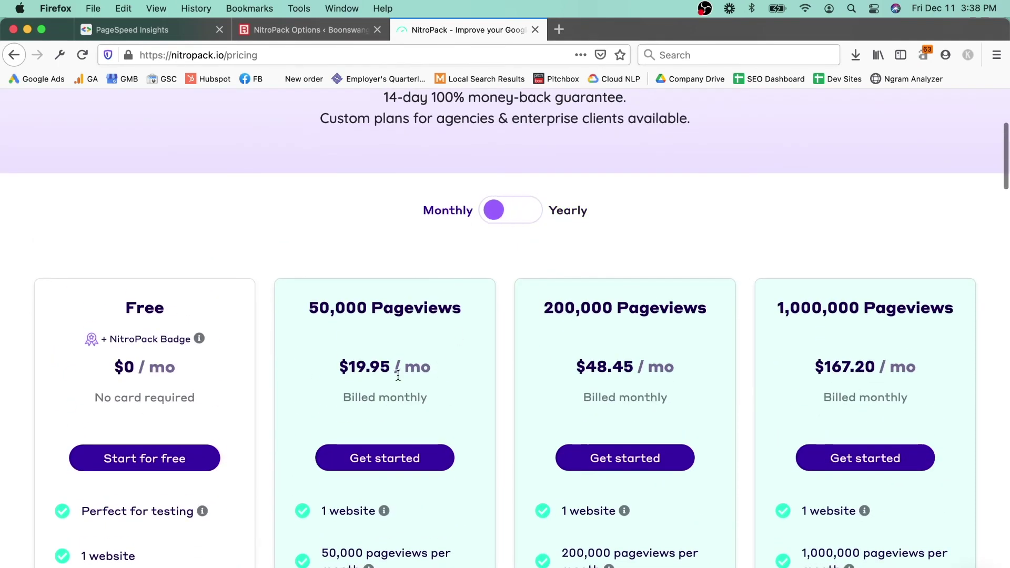
pyautogui.scroll(-7, 371, 365)
pyautogui.scroll(10, 361, 358)
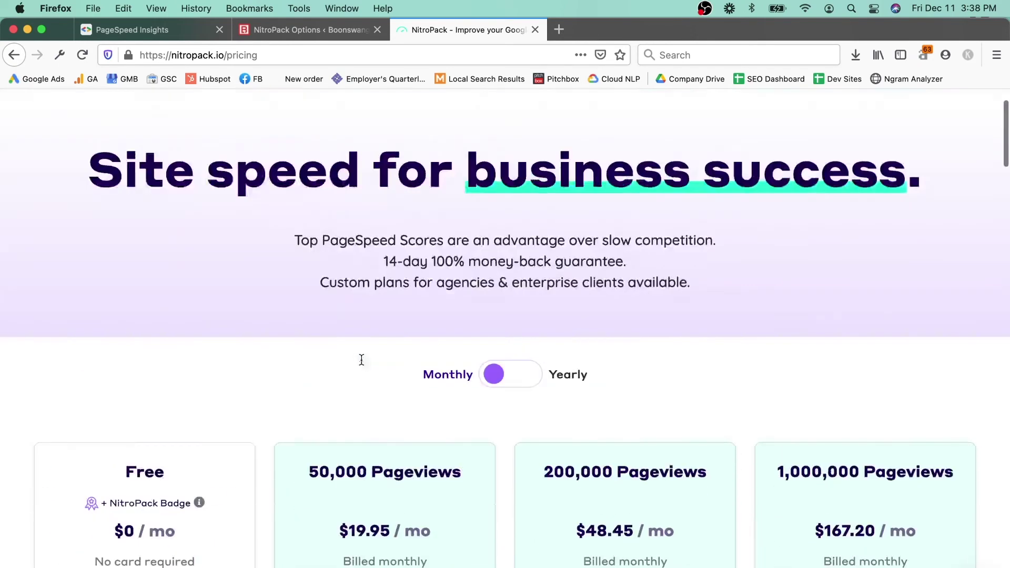
pyautogui.scroll(-6, 361, 359)
pyautogui.scroll(7, 361, 358)
pyautogui.moveTo(382, 336); pyautogui.dragTo(677, 341)
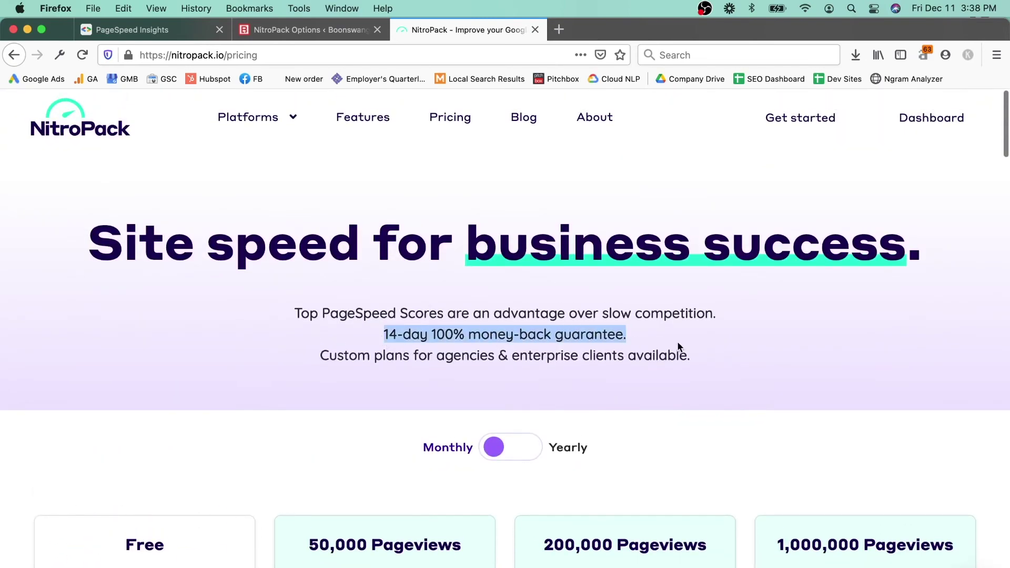